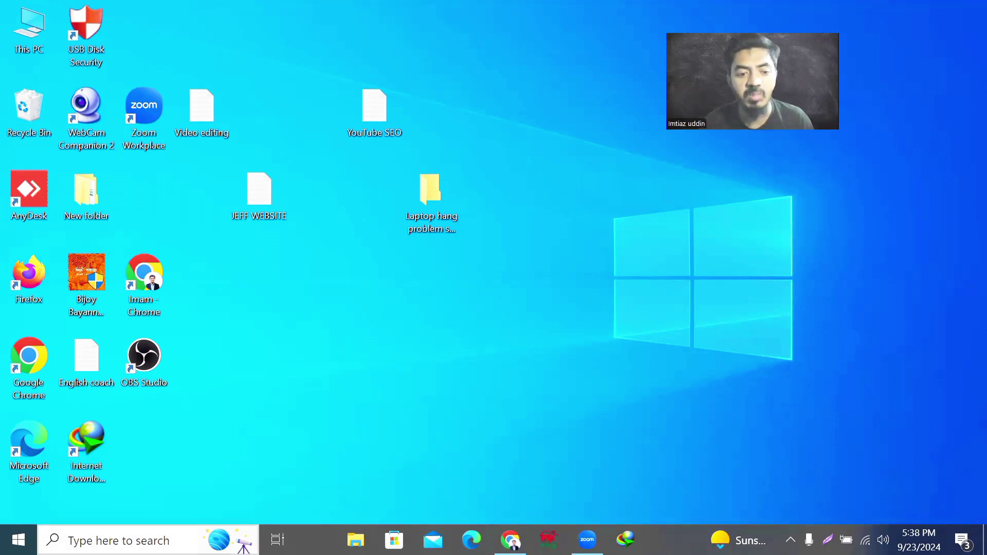
Open the Windows Storage settings and turn on Storage Sense
key("super+s")
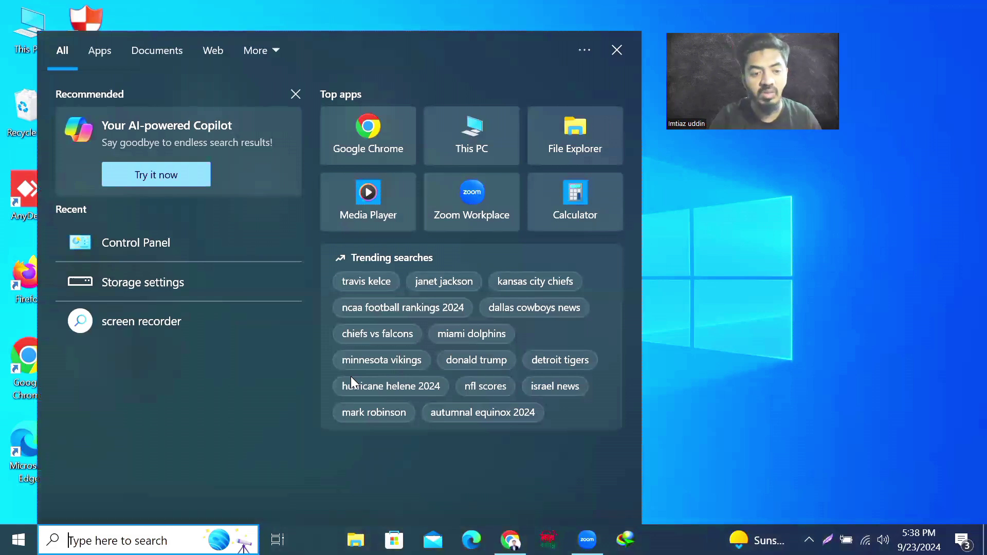
type("sto")
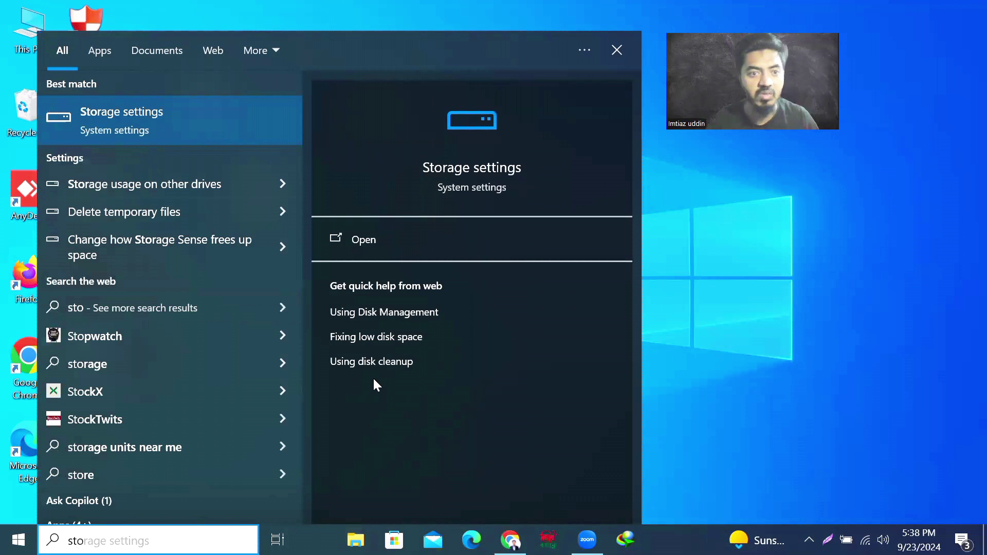
left_click(160, 122)
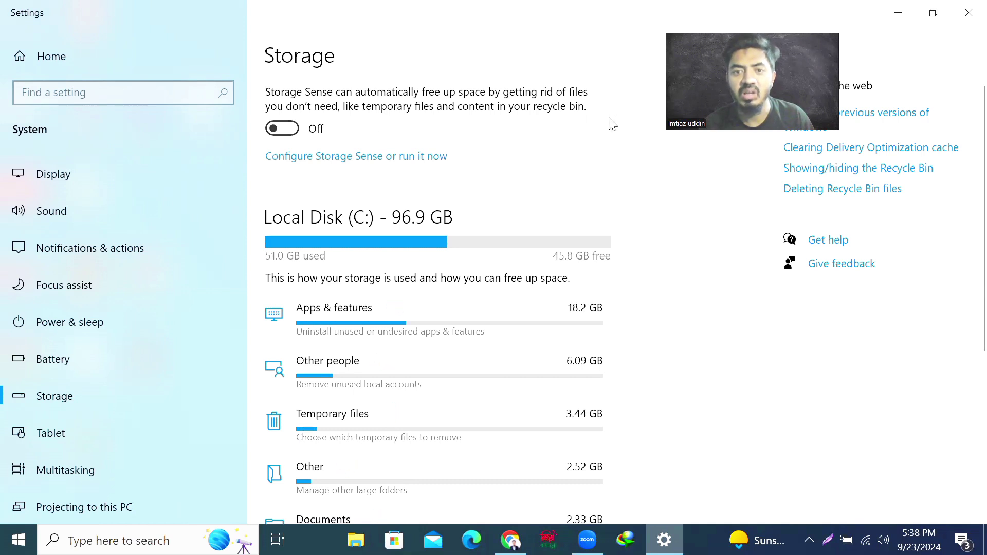
left_click(281, 133)
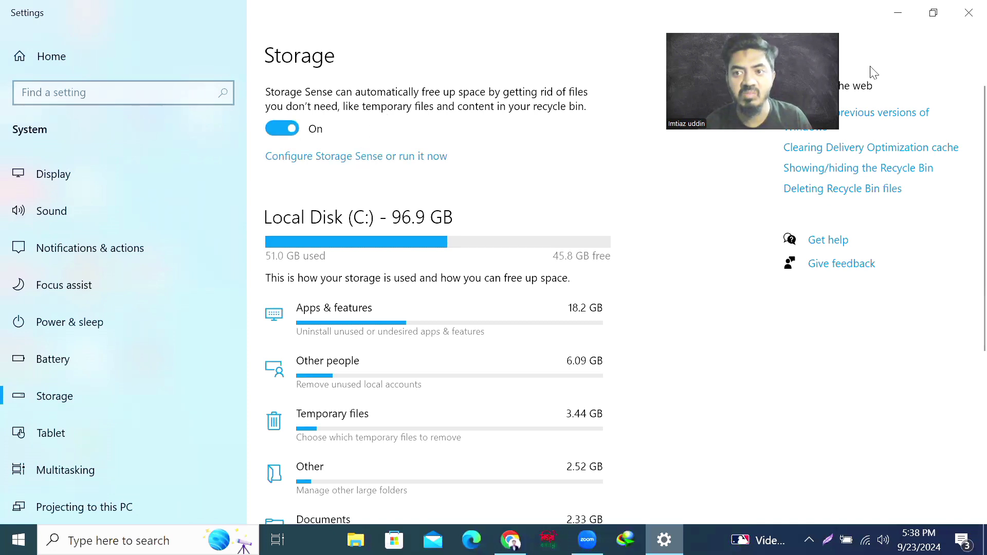
Open Control Panel and go to the System page in the System and Security category
key("super+s")
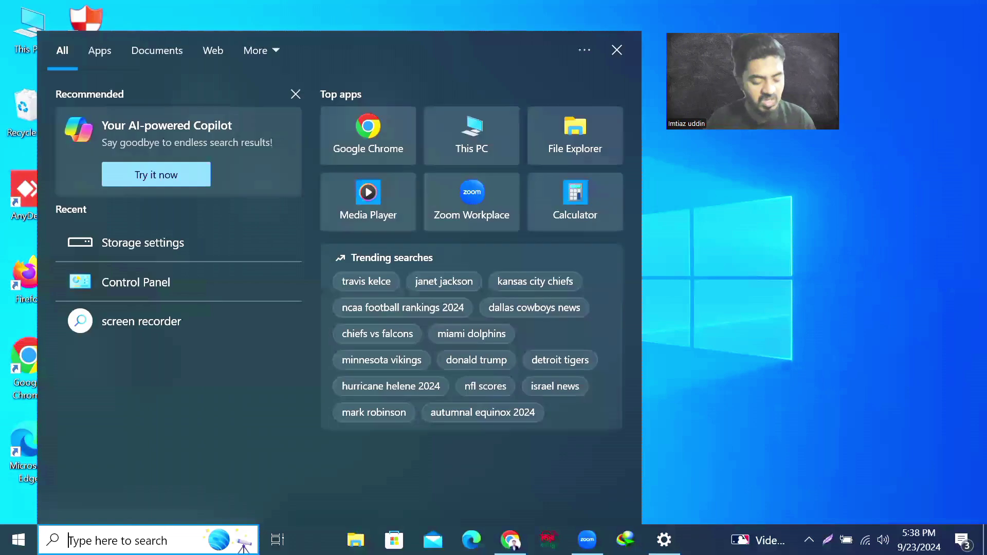
type("con")
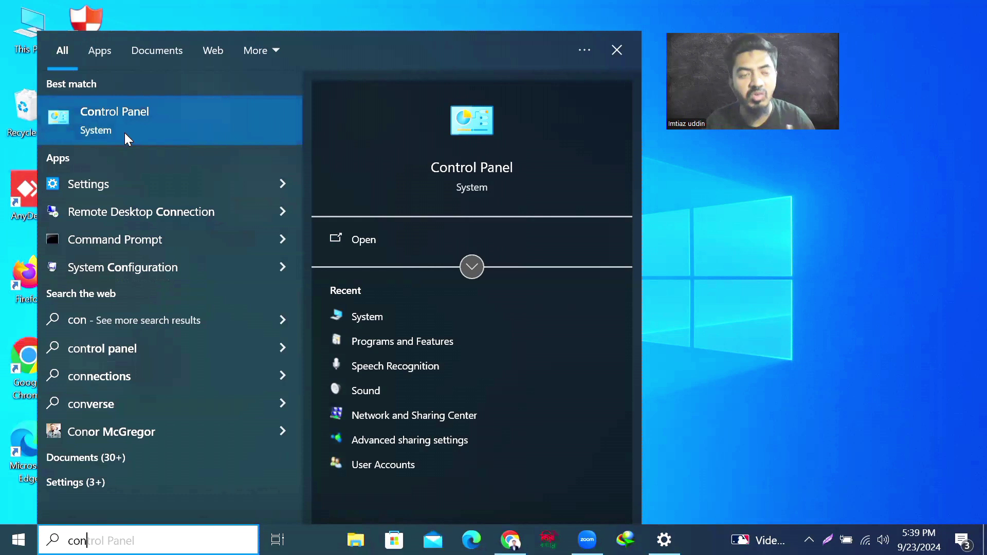
left_click(144, 124)
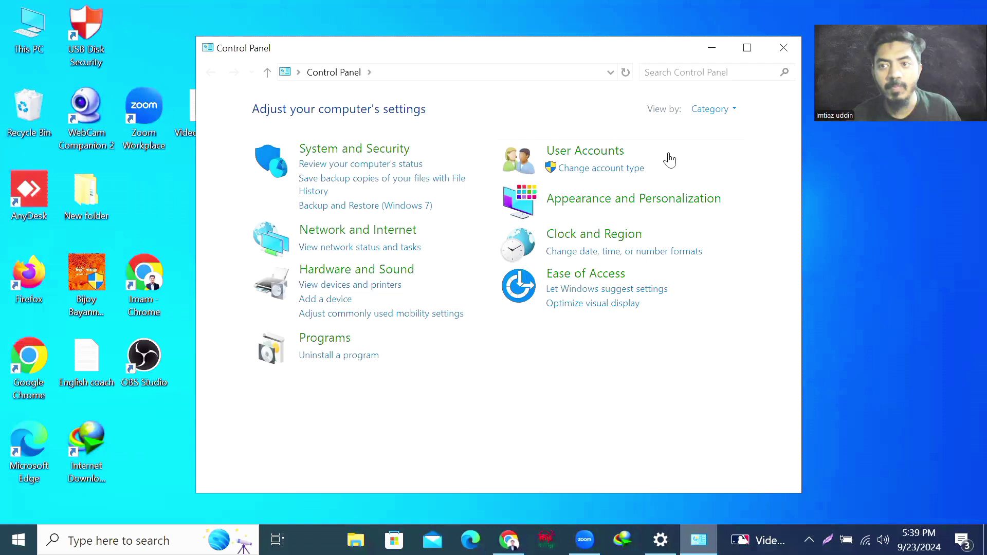
key("super+Up")
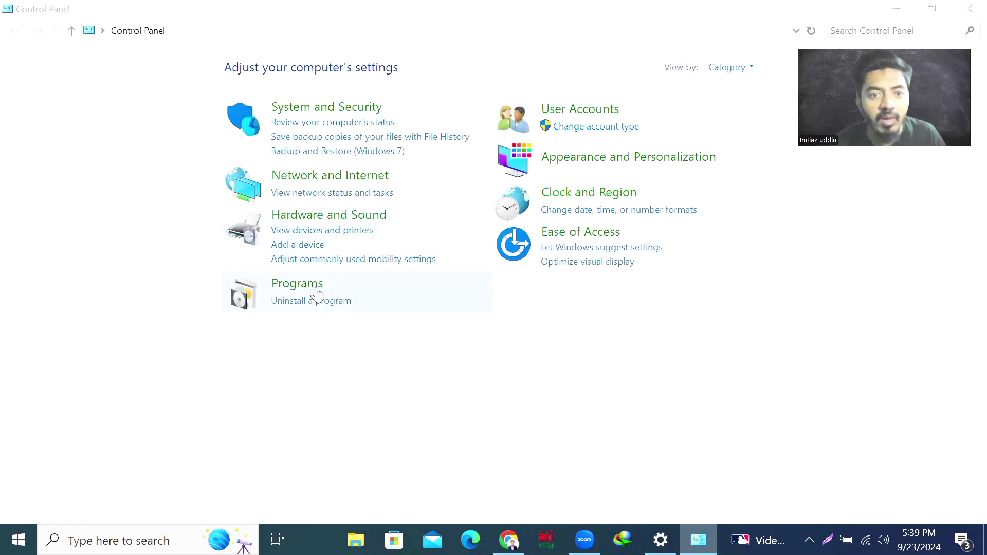
left_click(314, 109)
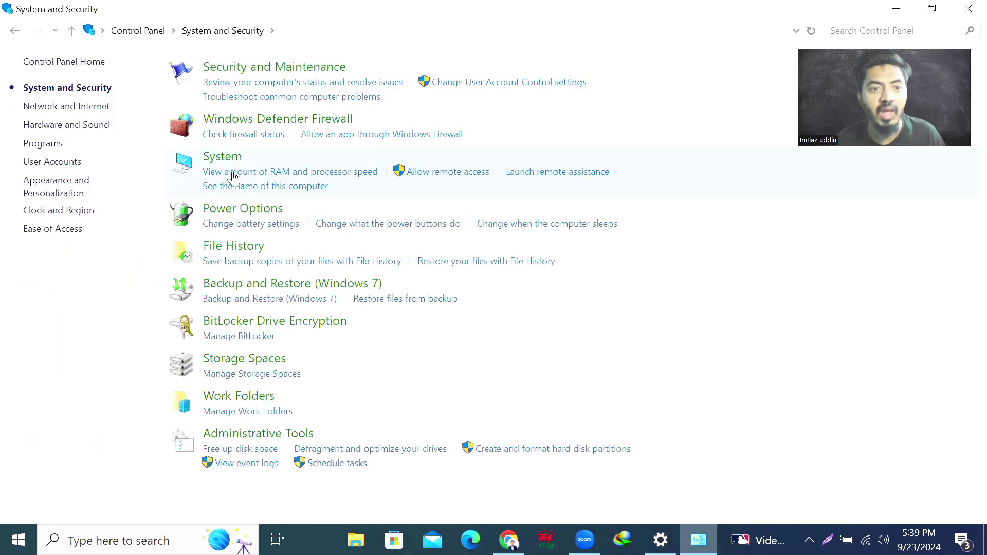
left_click(227, 159)
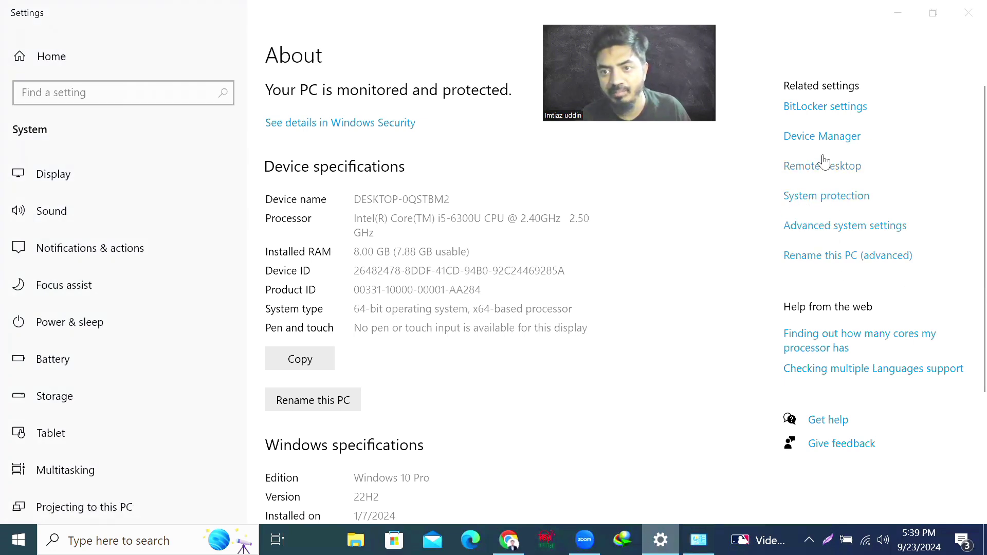
Open the Performance options from the advanced system settings and choose Custom visual effects
left_click(812, 232)
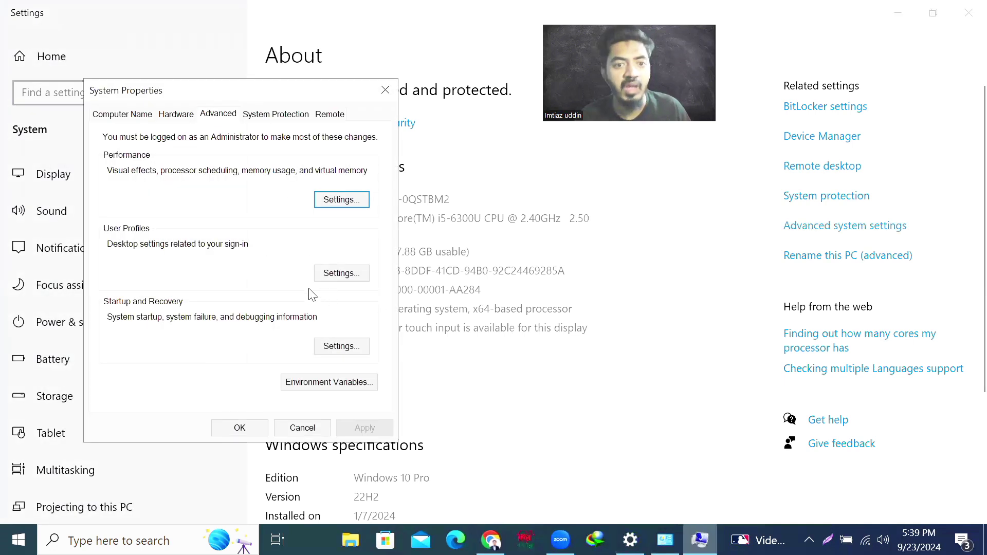
left_click(347, 199)
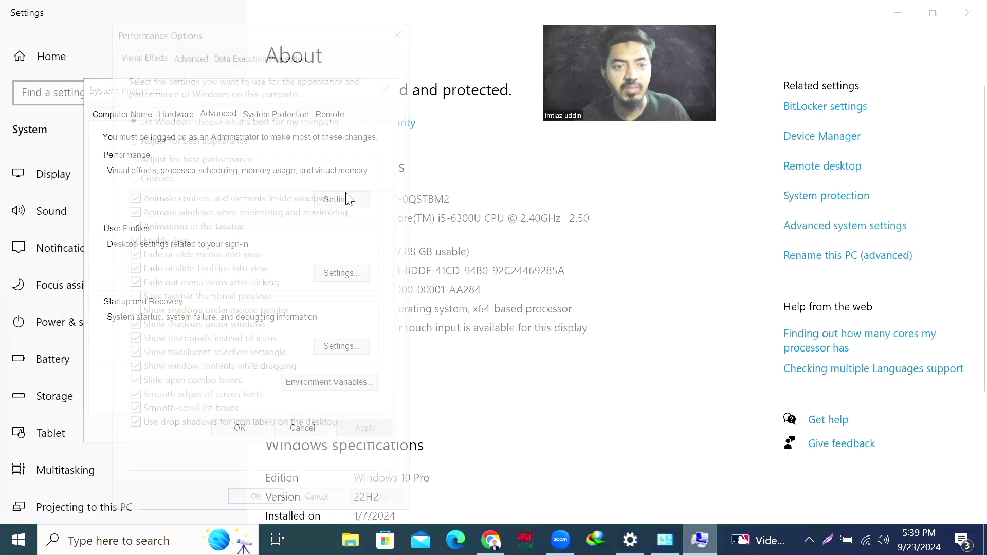
left_click(129, 175)
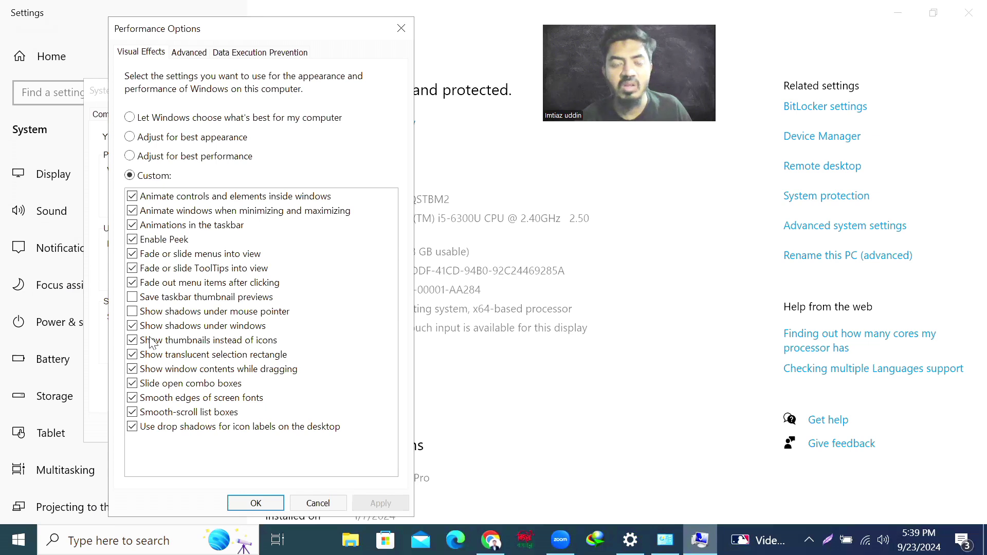
Disable every enabled visual effect in the custom list, from animating window controls to drop shadows for desktop icon labels
left_click(136, 197)
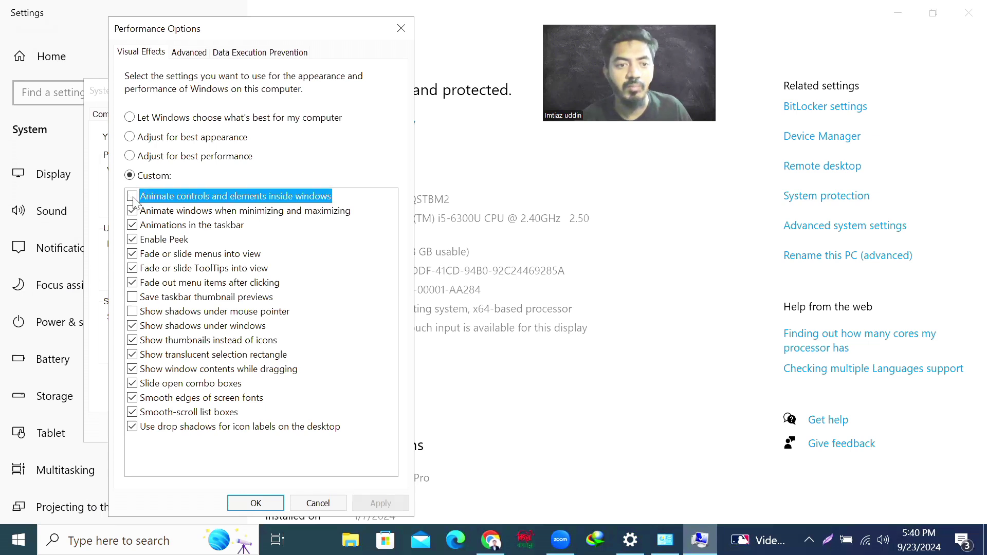
left_click(132, 211)
left_click(132, 225)
left_click(132, 240)
left_click(132, 254)
left_click(133, 269)
left_click(133, 283)
left_click(134, 327)
left_click(134, 341)
left_click(134, 355)
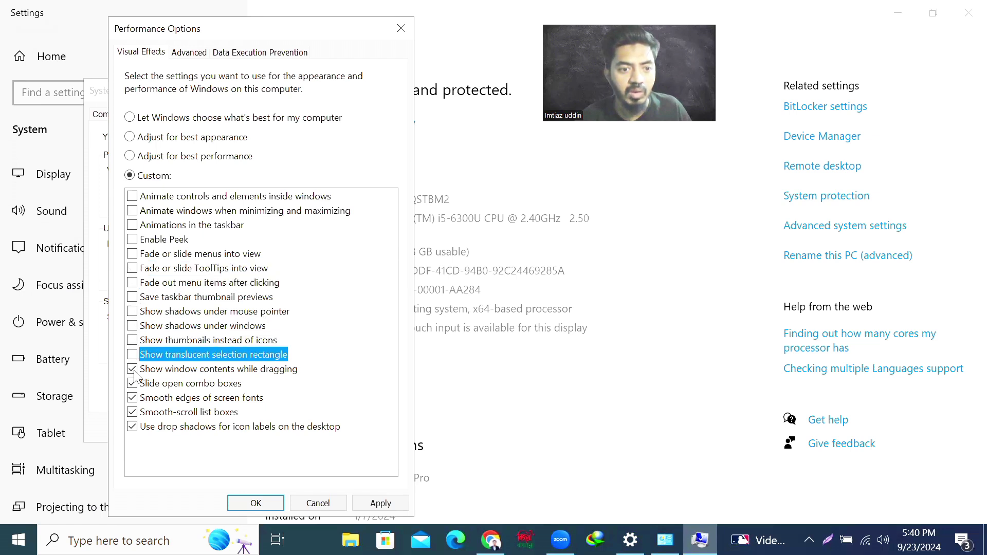
left_click(134, 369)
left_click(134, 384)
left_click(134, 398)
left_click(133, 413)
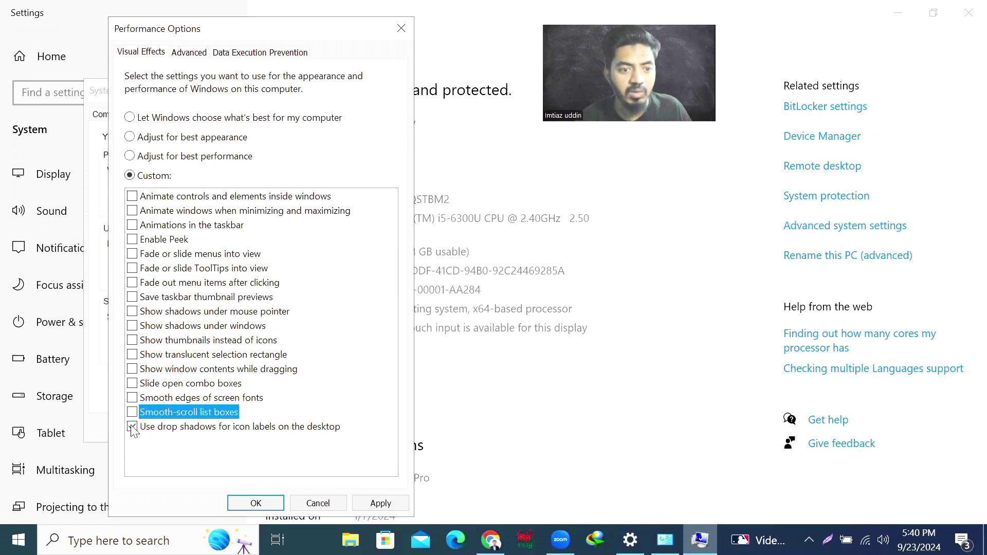
left_click(134, 427)
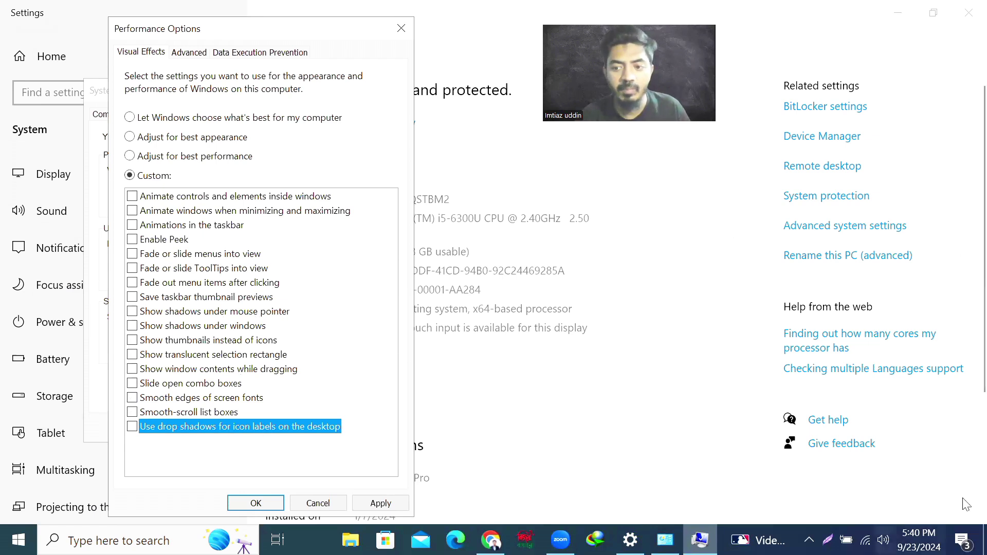
Close the Control Panel window and bring the Performance Options dialog back to the front
left_click(933, 13)
scroll(463, 335, "down", 2)
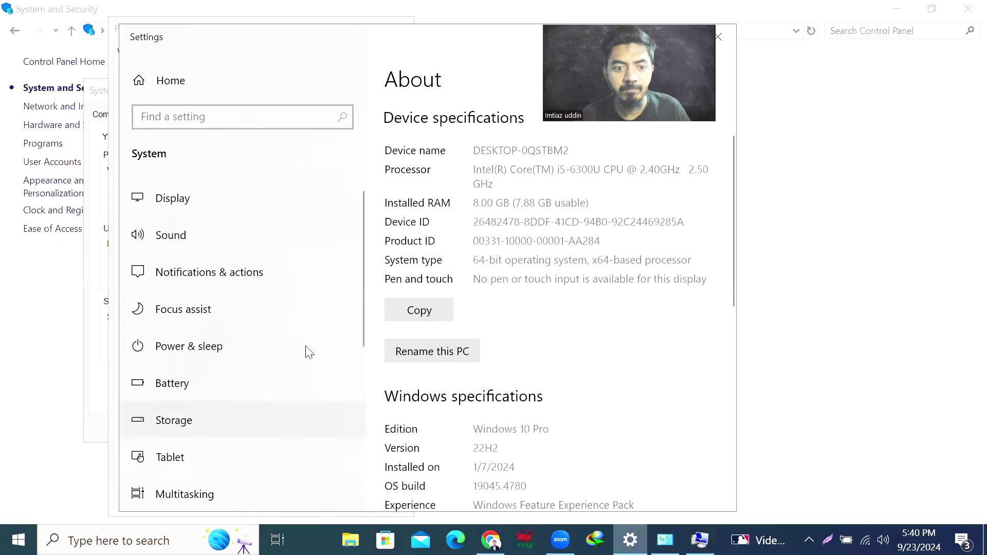
left_click(933, 9)
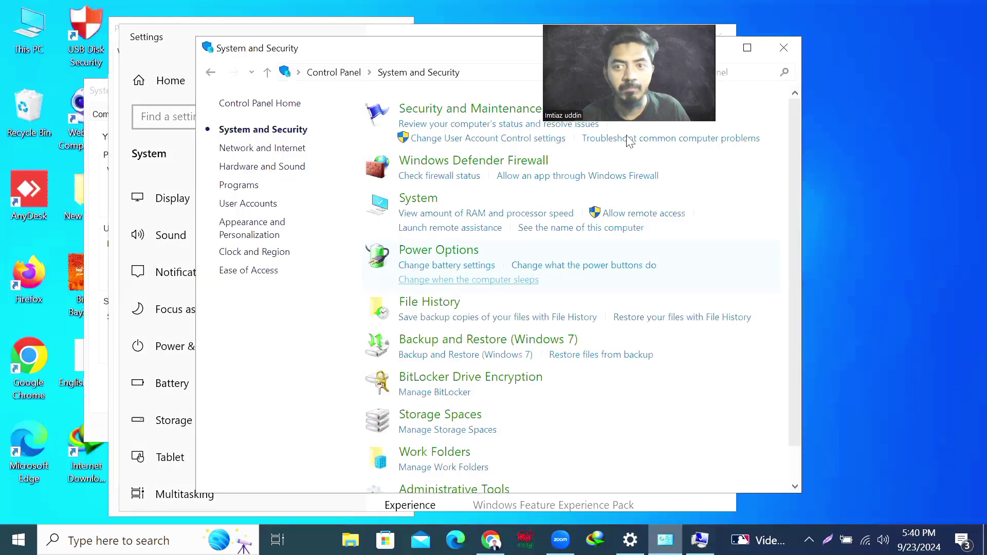
scroll(631, 142, "down", 1)
left_click(784, 47)
scroll(504, 203, "down", 10)
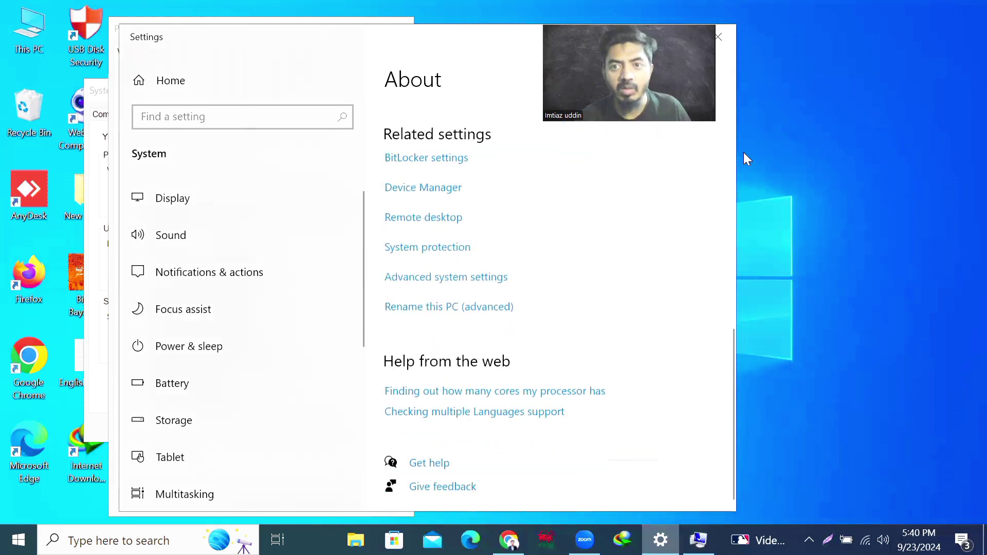
key("super+Up")
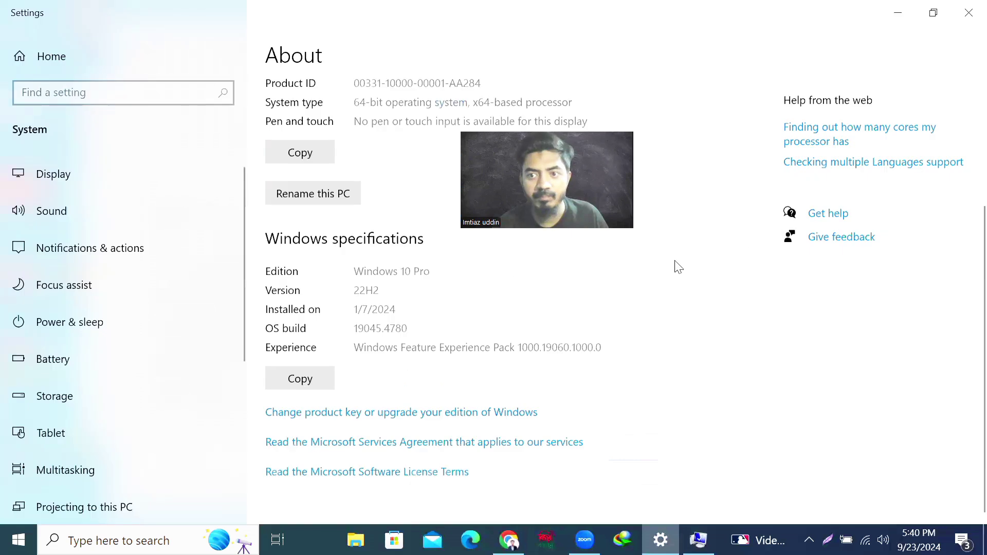
scroll(168, 257, "down", 3)
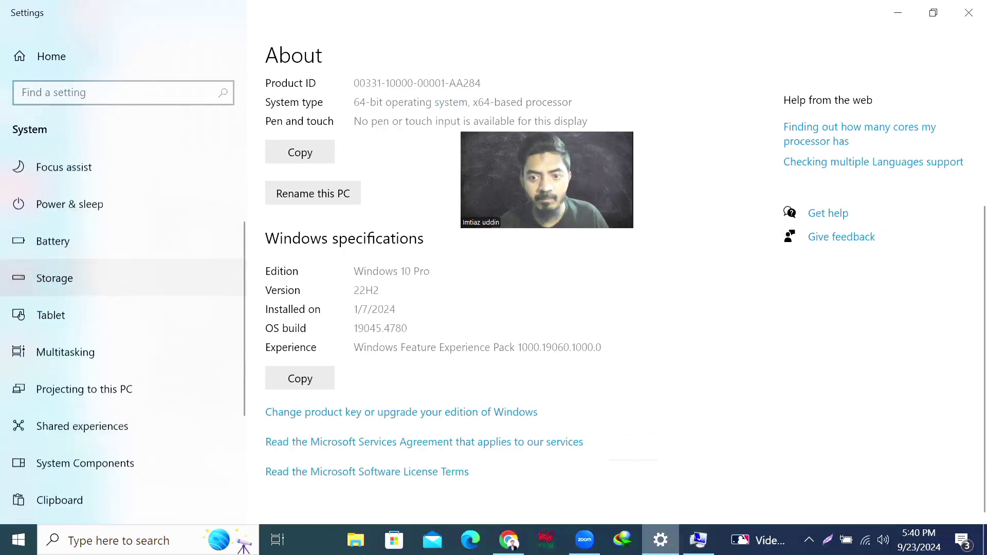
left_click(719, 502)
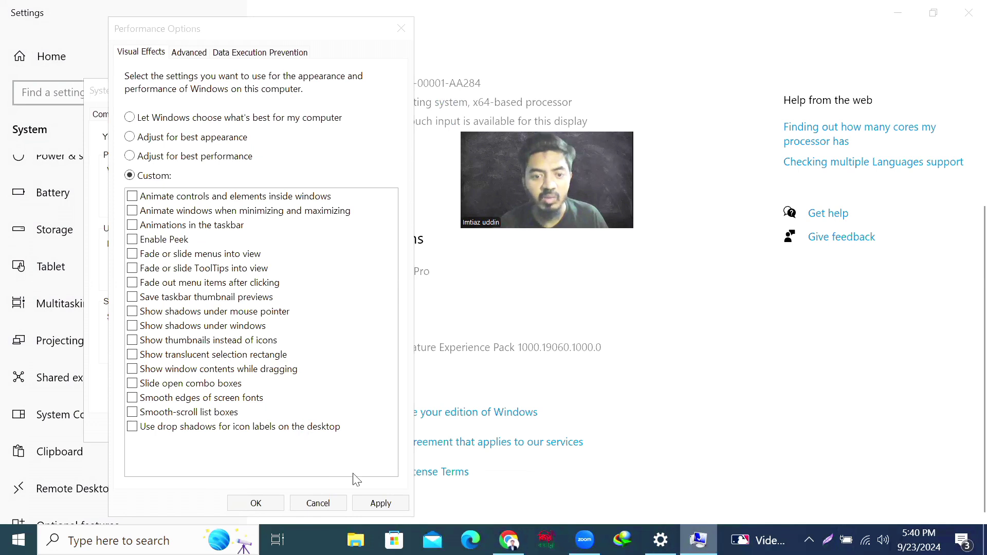
Apply the visual effects changes and confirm both the Performance Options and System Properties dialogs
left_click(370, 499)
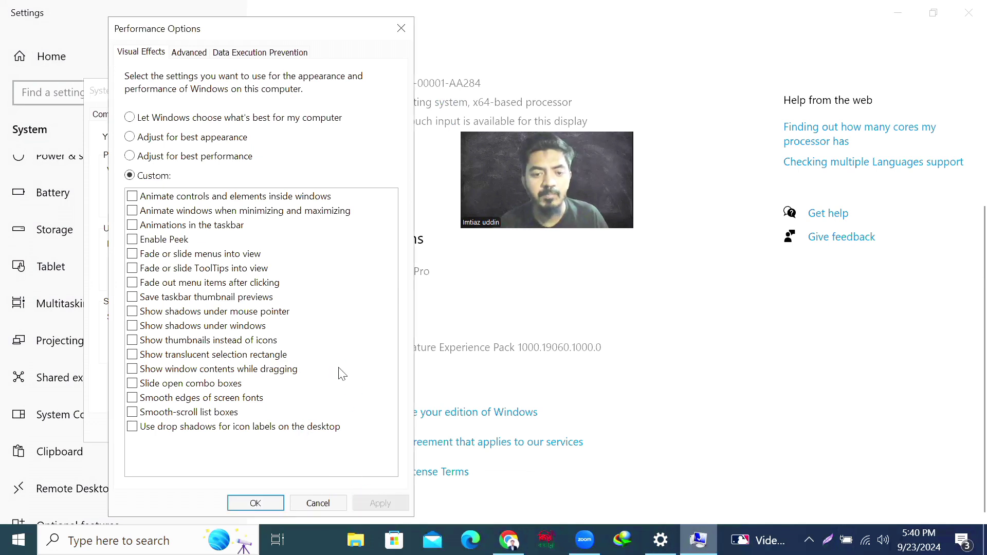
left_click(259, 502)
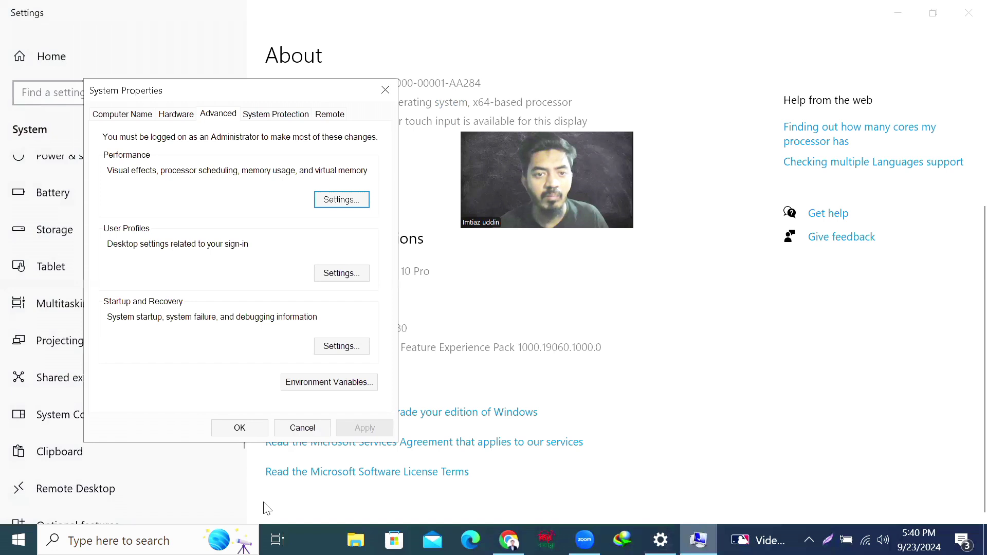
left_click(239, 429)
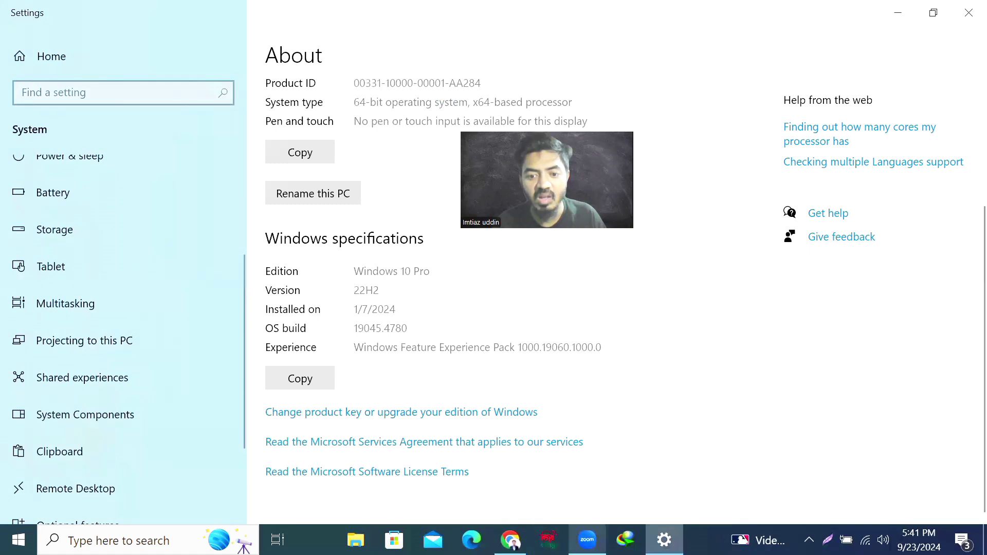
mouse_move(604, 512)
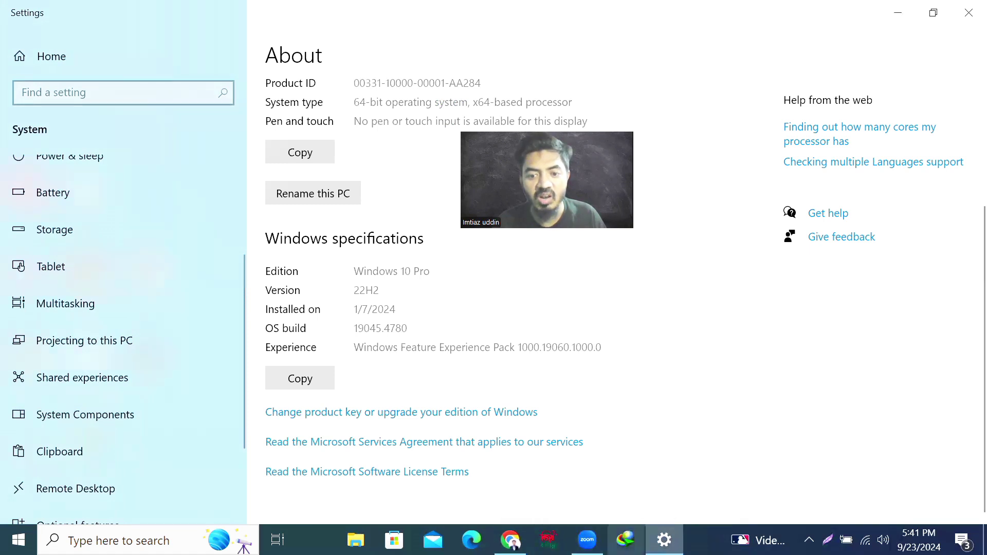
left_click(588, 540)
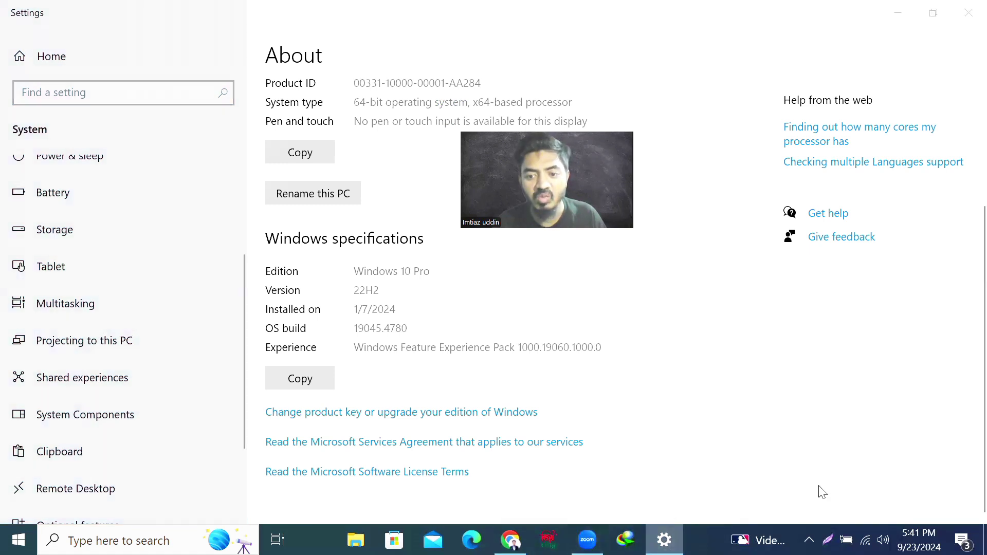